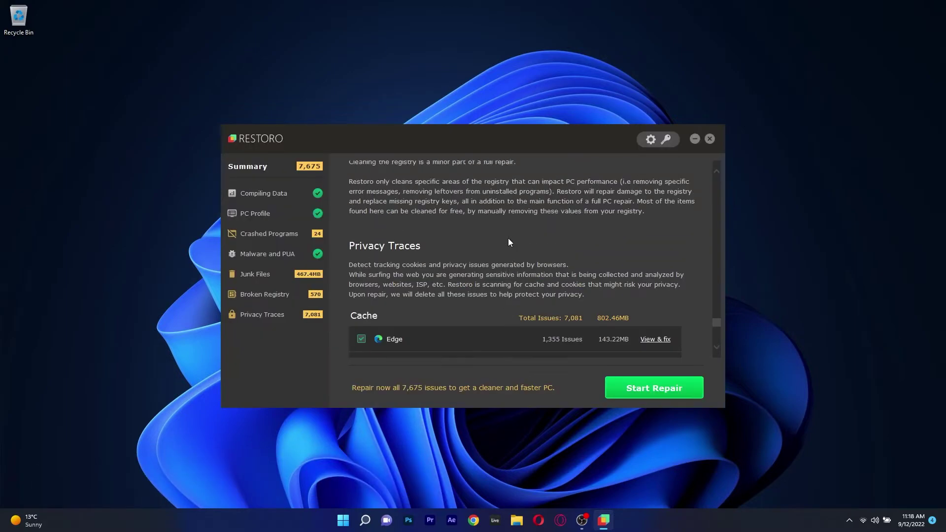
Step: Scroll Restoro's results up to PC Profile and browse the memory, drives and hardware summary sections
scroll(508, 238, up, 3)
drag(716, 325, 722, 186)
scroll(619, 222, down, 10)
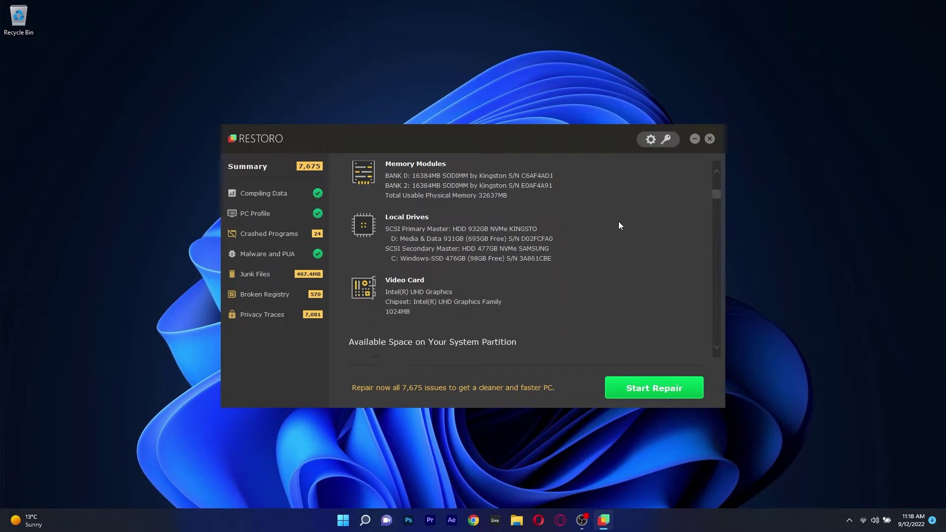
scroll(618, 223, down, 3)
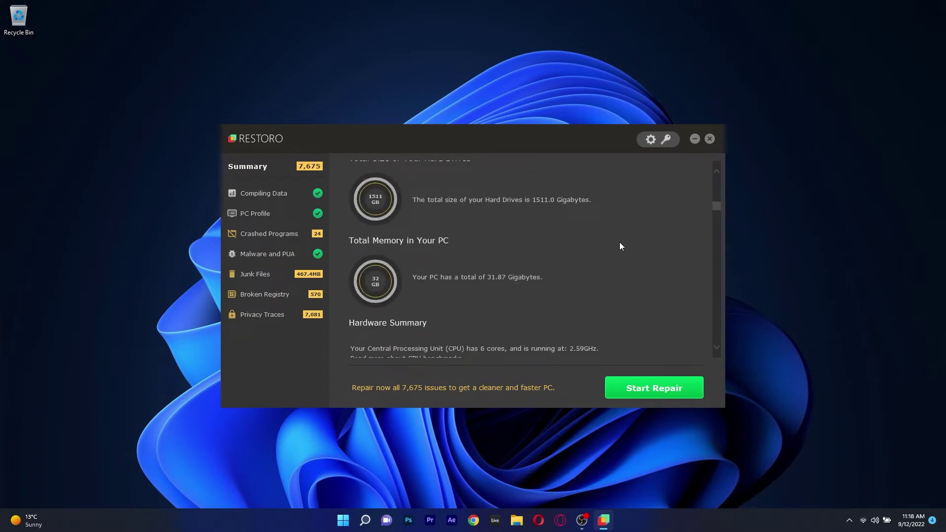
scroll(467, 270, down, 5)
Step: View Restoro's Broken Registry, Malware and PUA, and Privacy Traces results
click(269, 295)
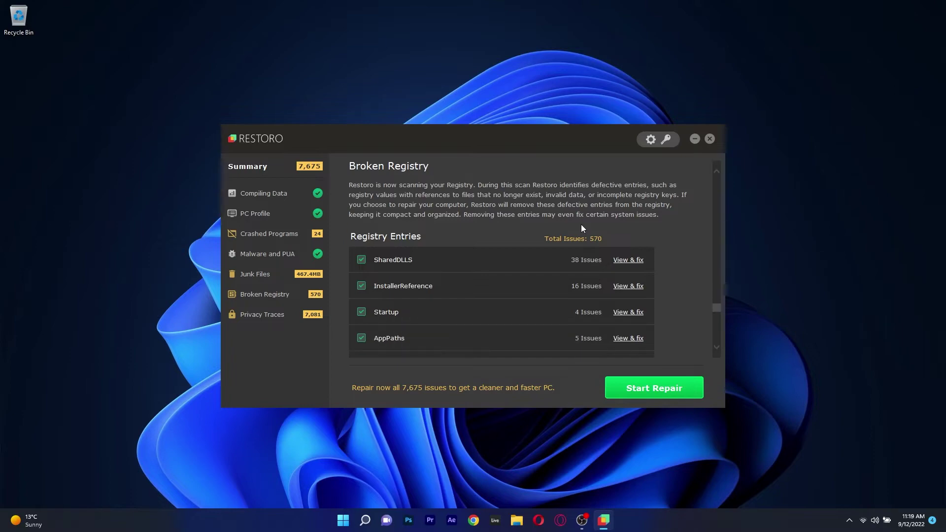
click(259, 255)
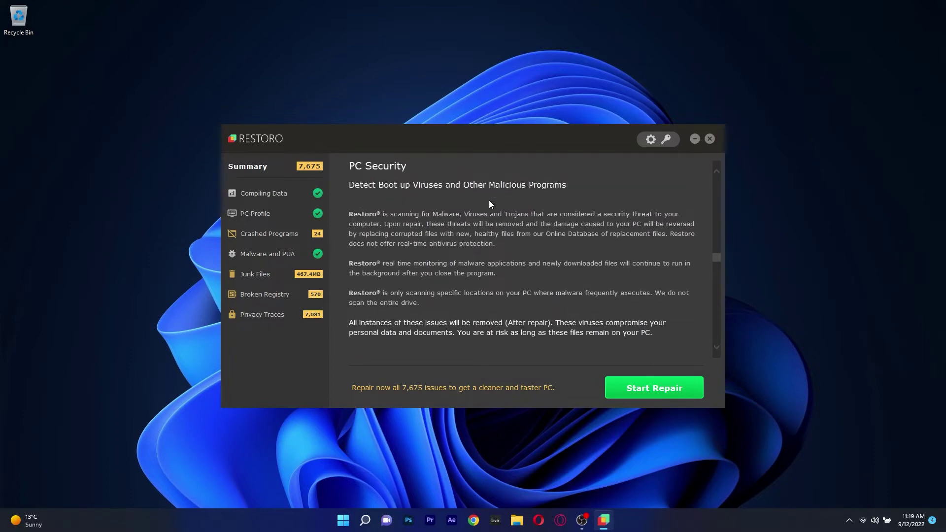
click(266, 316)
scroll(457, 257, down, 3)
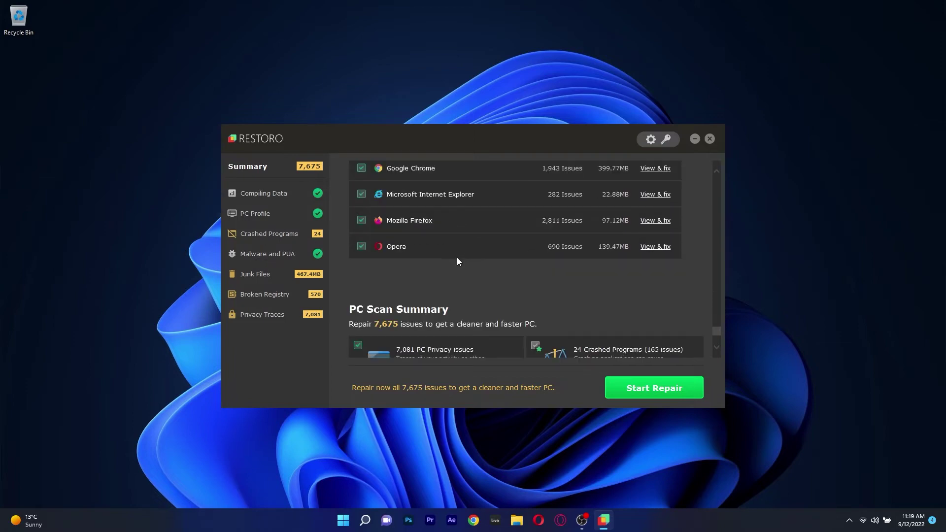
scroll(457, 261, up, 2)
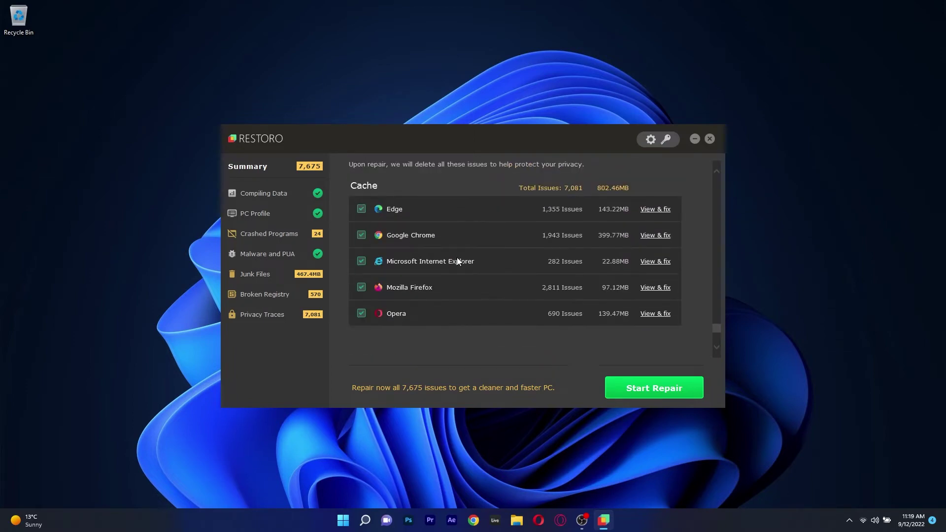
scroll(458, 262, up, 1)
Step: View the Crashed Programs and Junk Files results, then return to Broken Registry
click(270, 236)
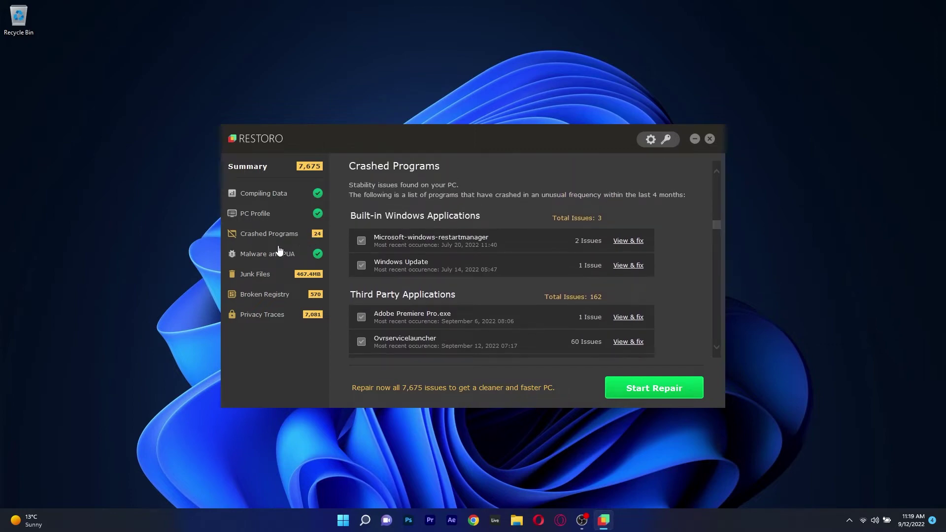
click(260, 275)
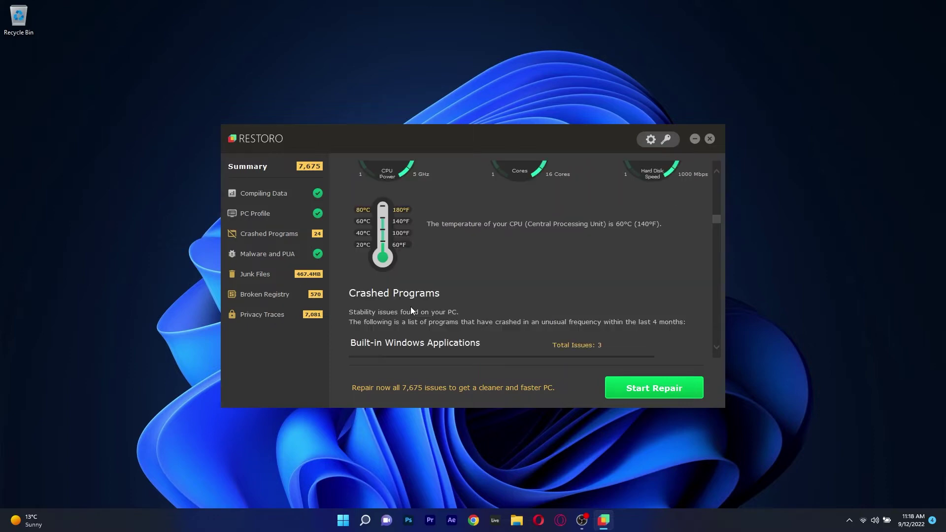
click(268, 297)
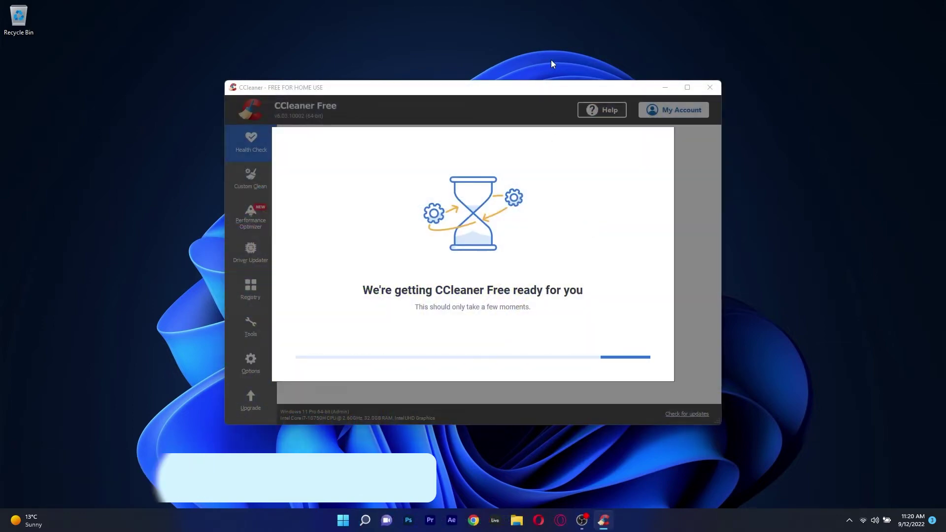
Step: Go through CCleaner's welcome screens to finish the first-run setup
click(473, 351)
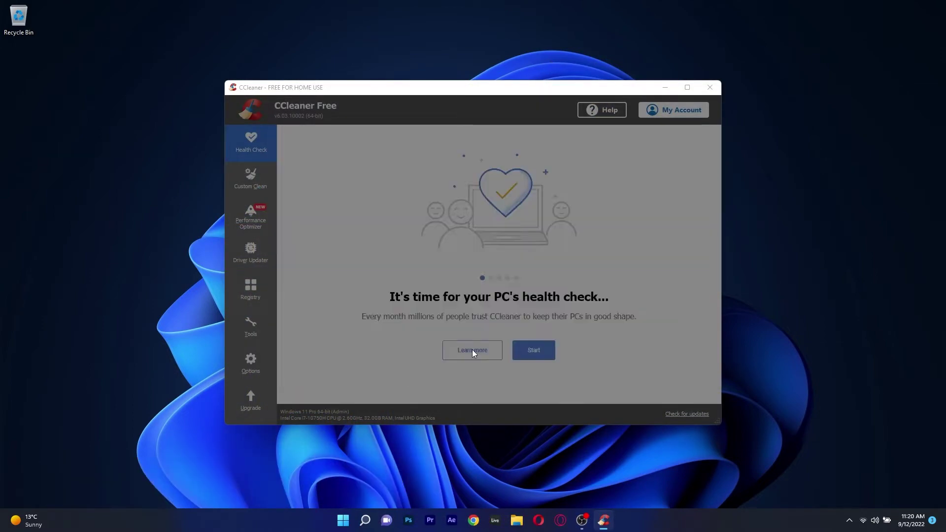
click(473, 350)
click(488, 351)
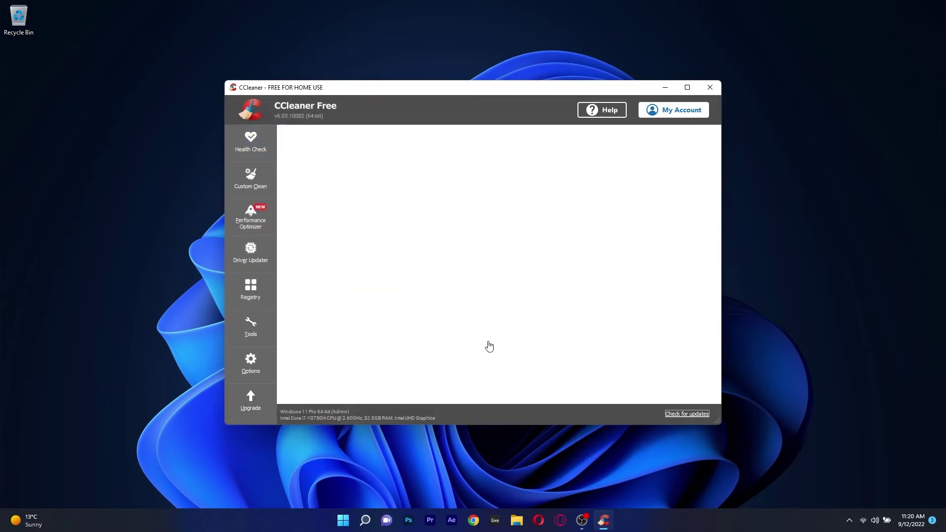
Step: Run the PC health check, then start a Registry scan for issues
click(534, 349)
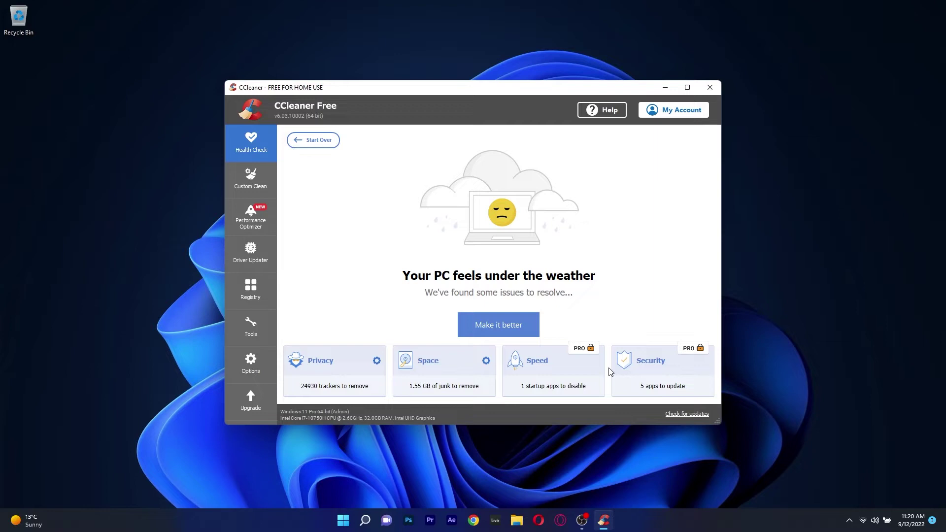
click(242, 282)
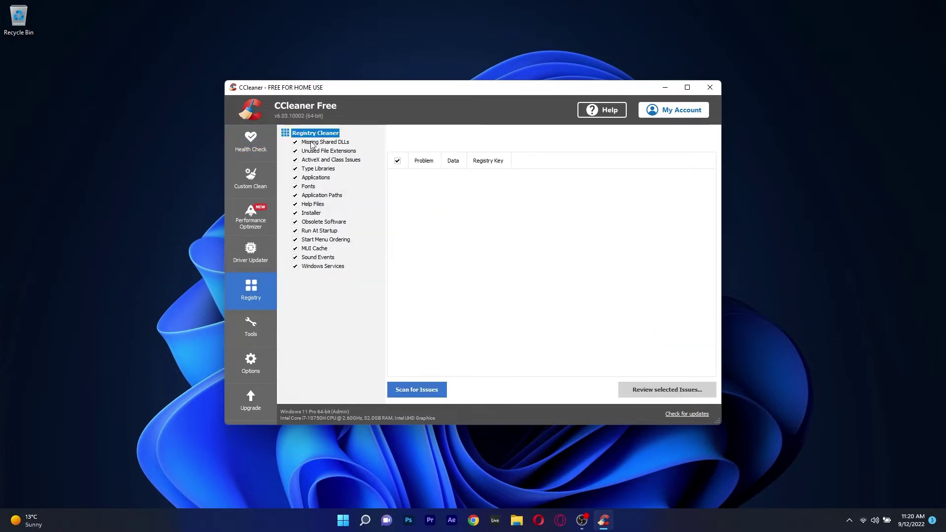
click(434, 390)
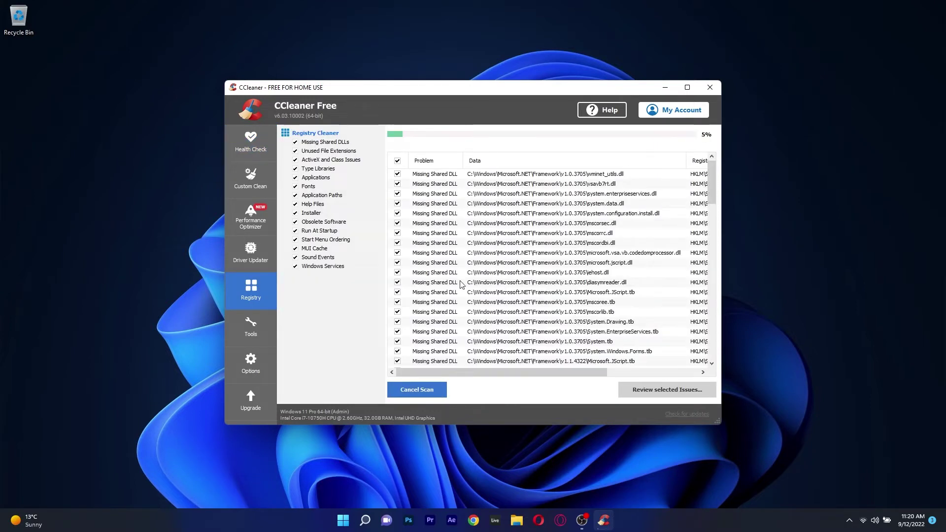
Step: Look through CCleaner's Custom Clean checklist
click(250, 172)
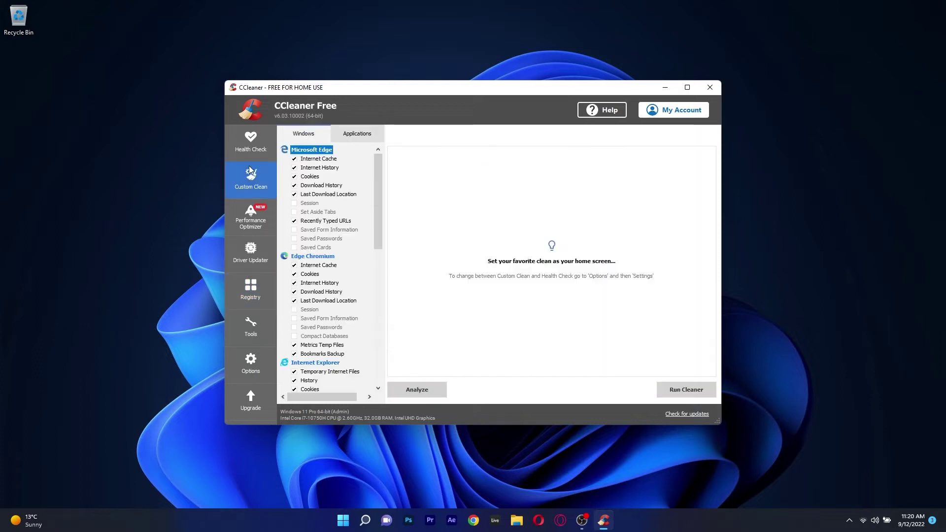
scroll(354, 204, down, 7)
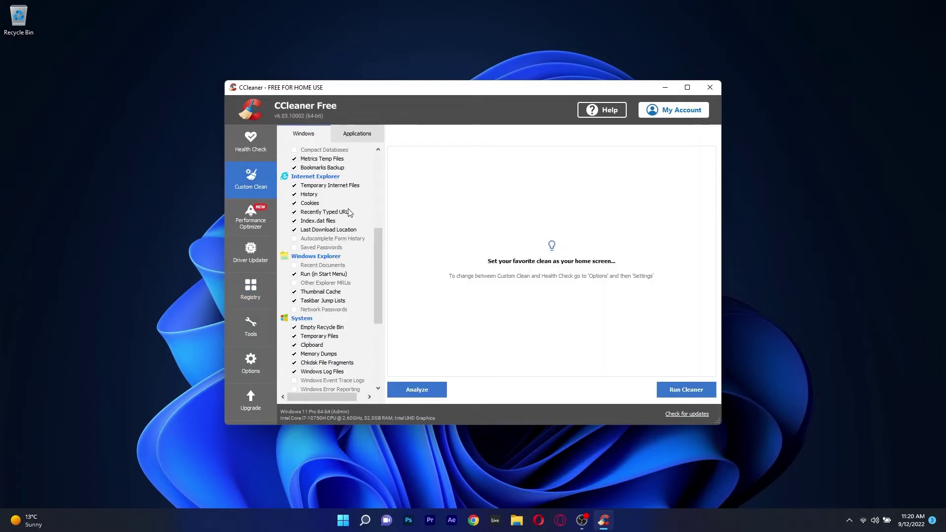
scroll(324, 247, down, 1)
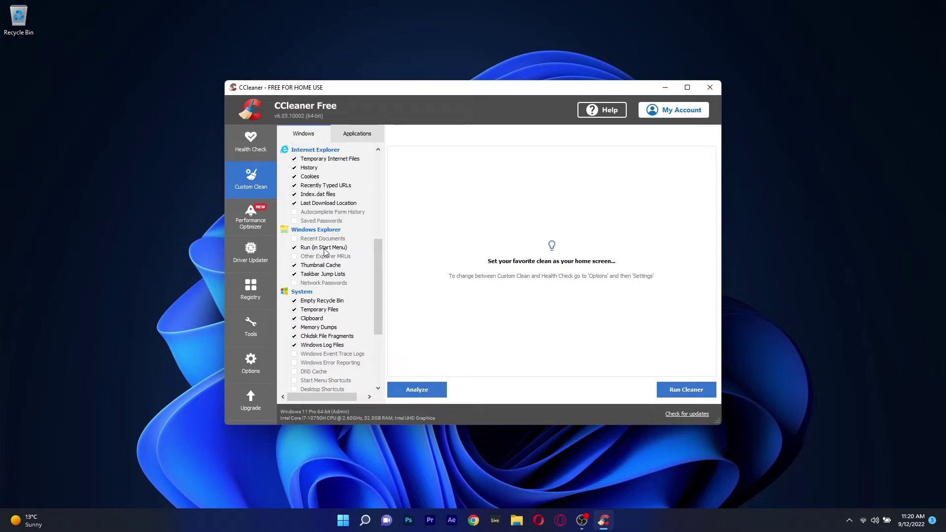
scroll(324, 247, up, 8)
Step: Browse the Tools: Uninstall list with Apple Software Update, System Restore, Duplicate Finder, Browser Plugins
click(258, 319)
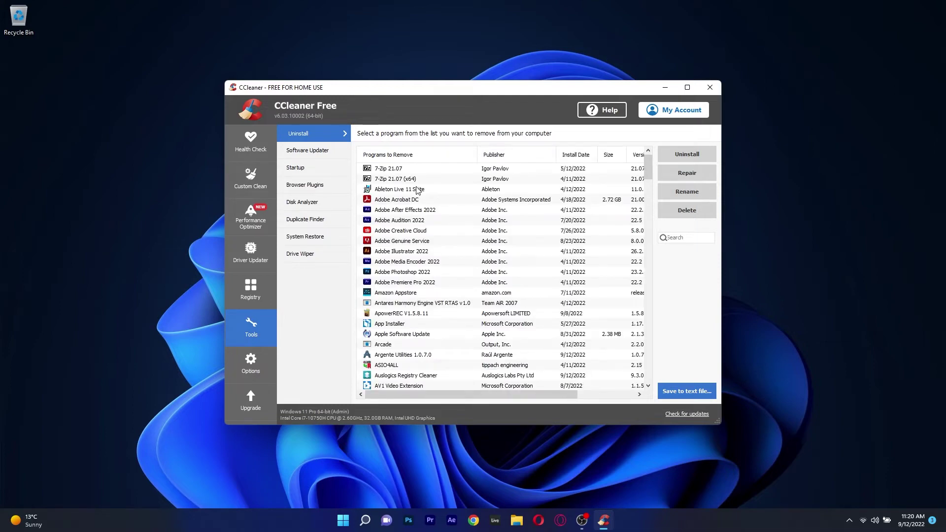
scroll(439, 241, down, 3)
click(441, 245)
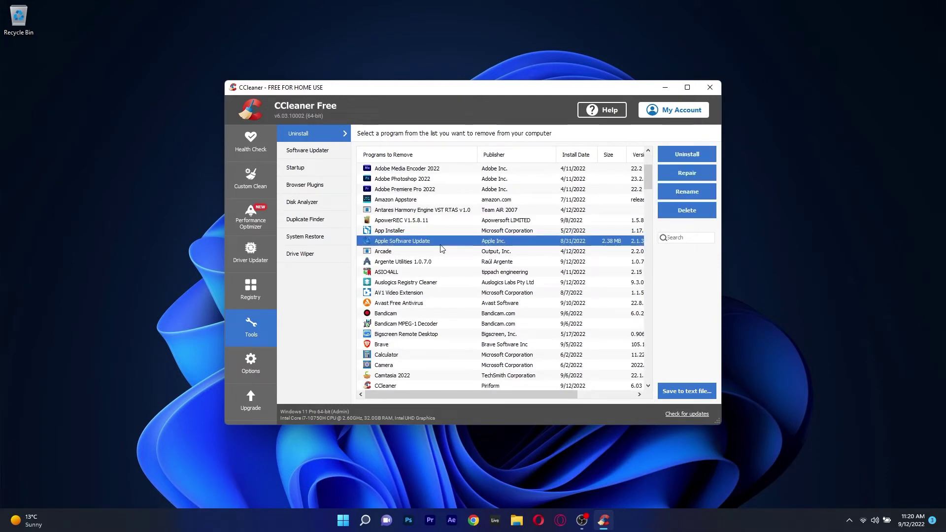
scroll(413, 236, down, 5)
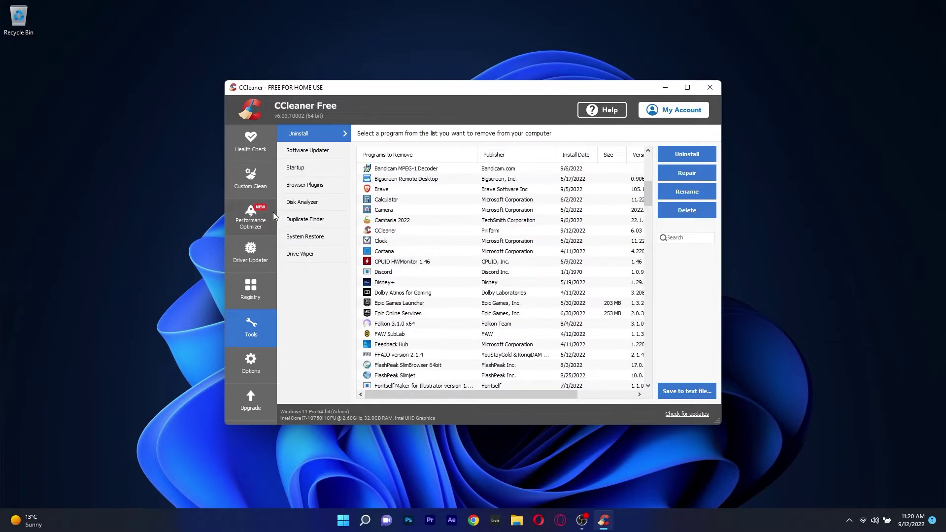
click(326, 236)
click(313, 217)
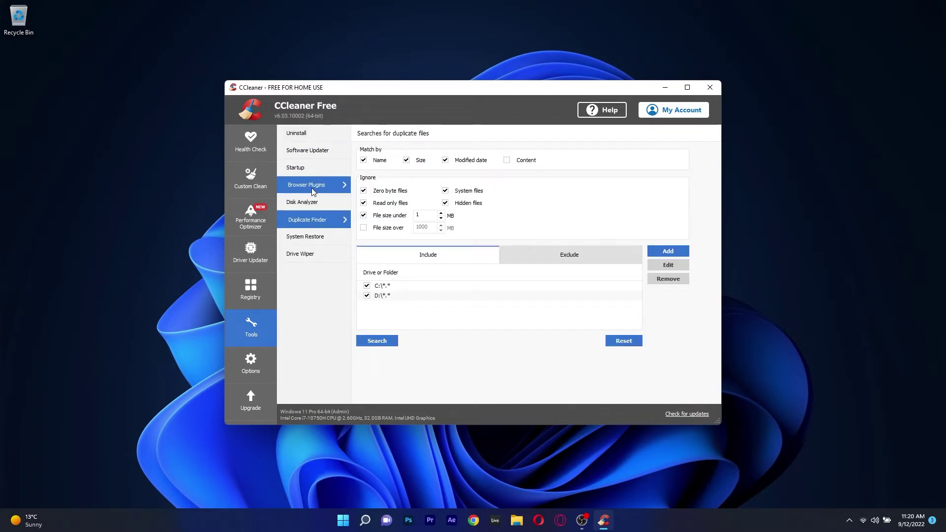
click(311, 187)
Step: View Performance Optimizer and the 893-issue registry results, then revisit Tools and Custom Clean
click(244, 215)
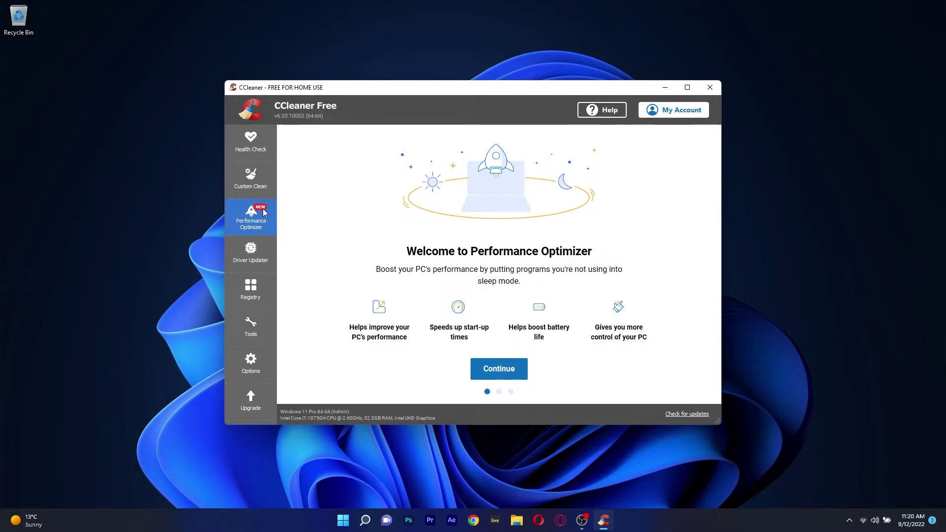
click(251, 289)
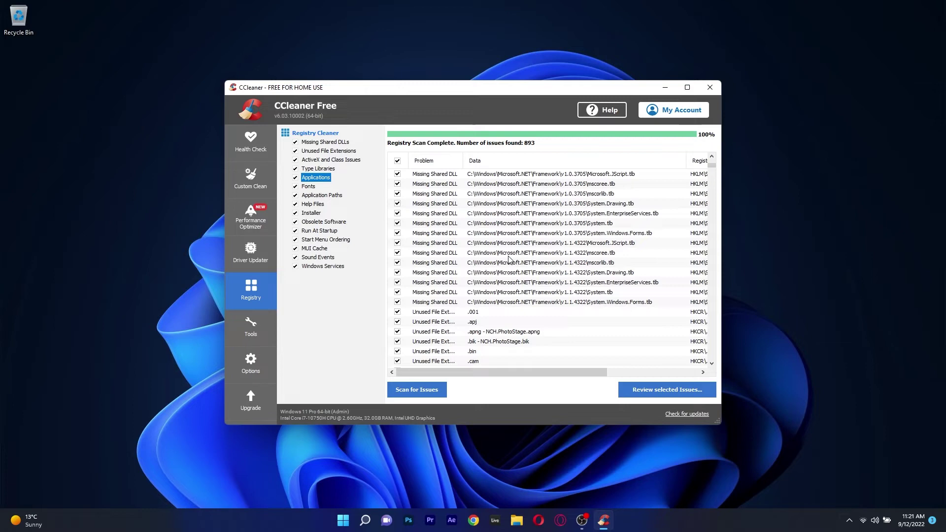
scroll(509, 259, down, 2)
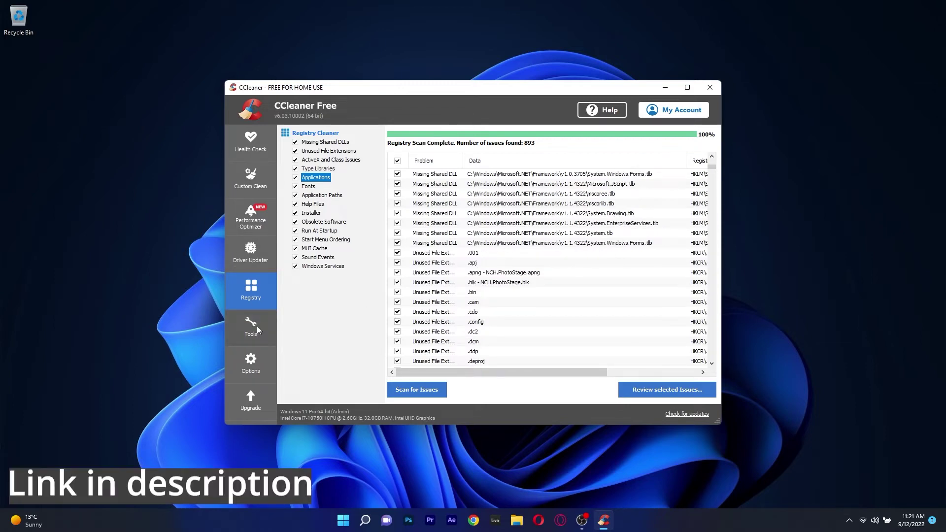
click(256, 326)
click(258, 183)
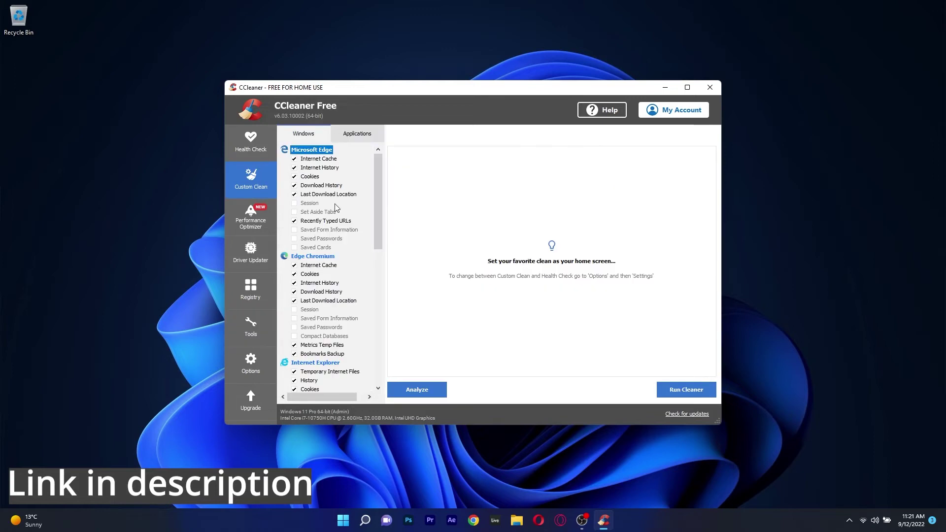
scroll(335, 212, down, 8)
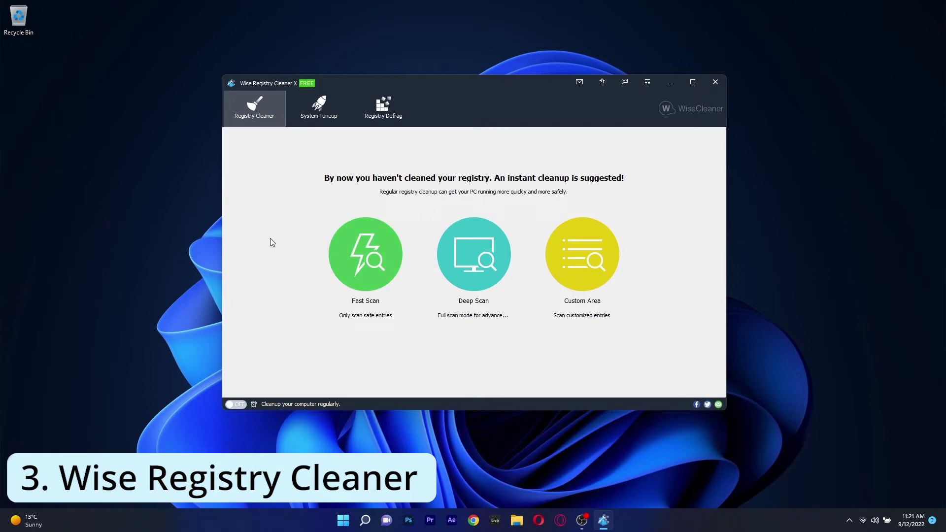
click(320, 117)
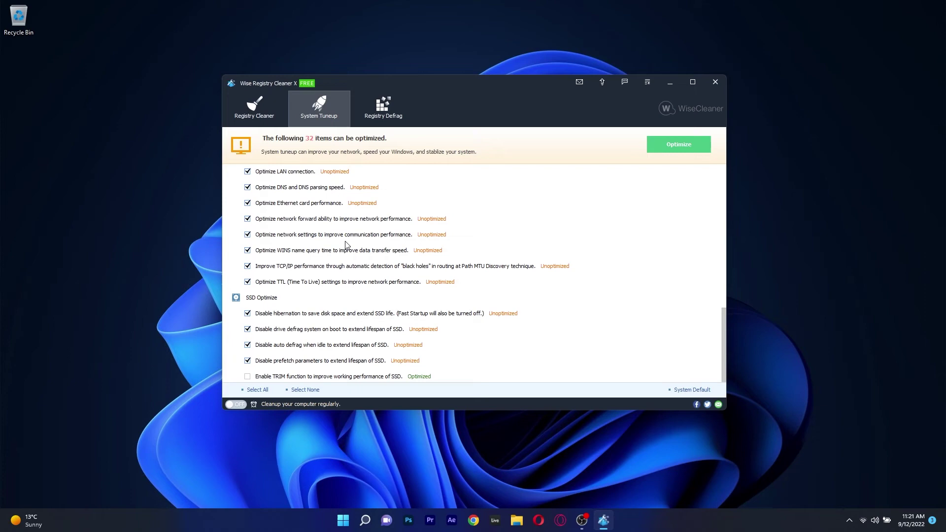
click(378, 108)
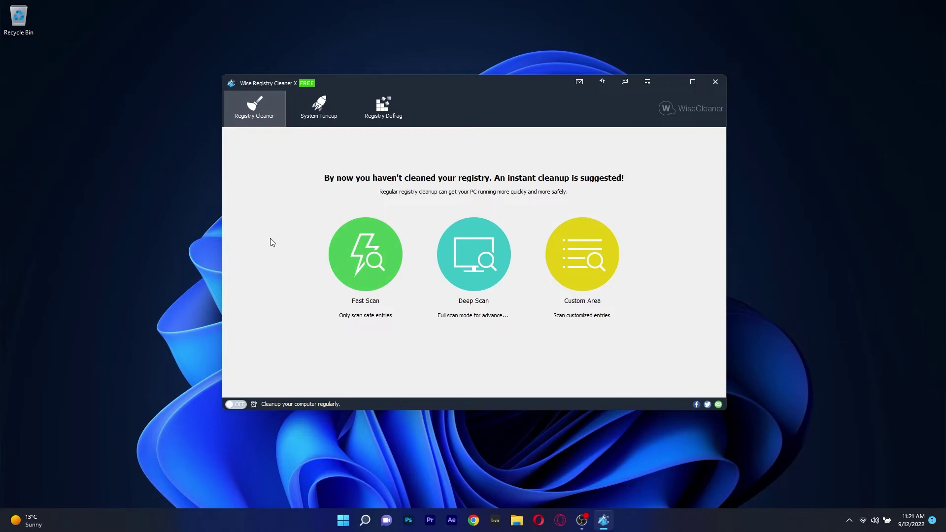
click(319, 109)
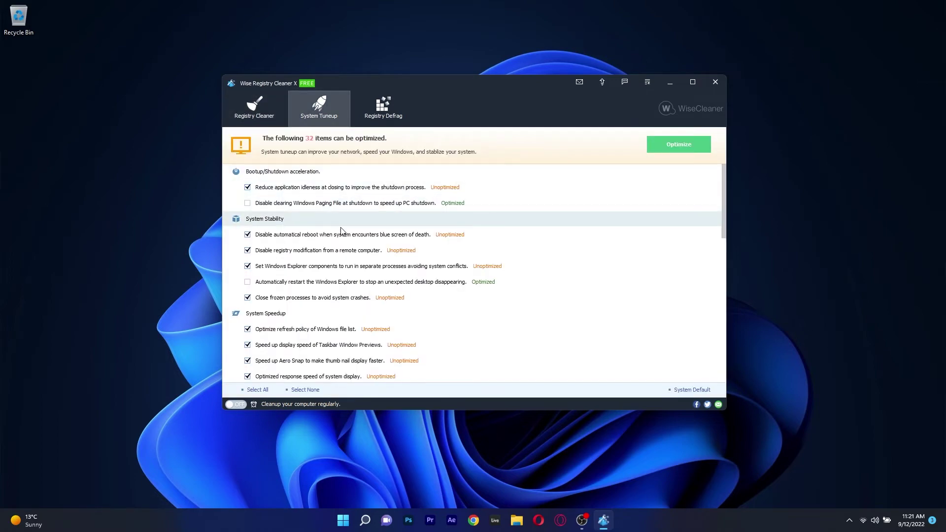
scroll(344, 237, down, 9)
scroll(346, 245, up, 9)
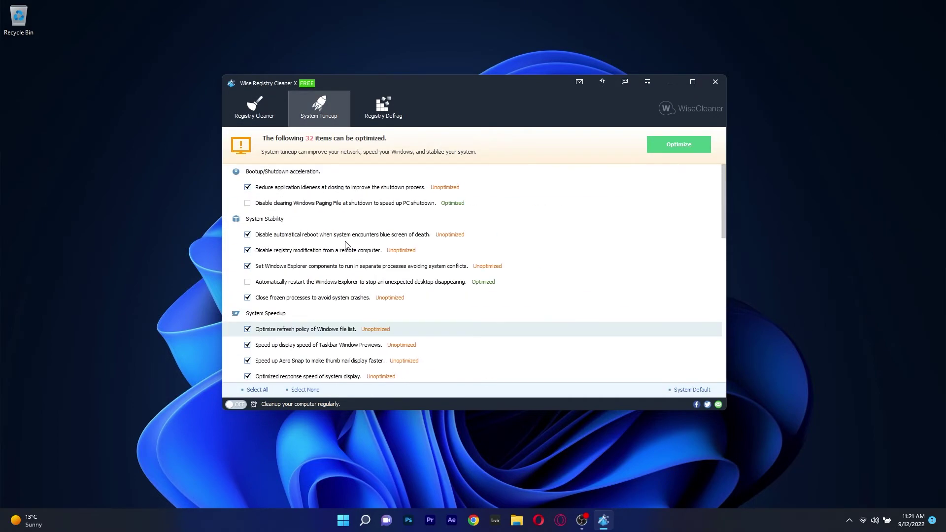
click(380, 108)
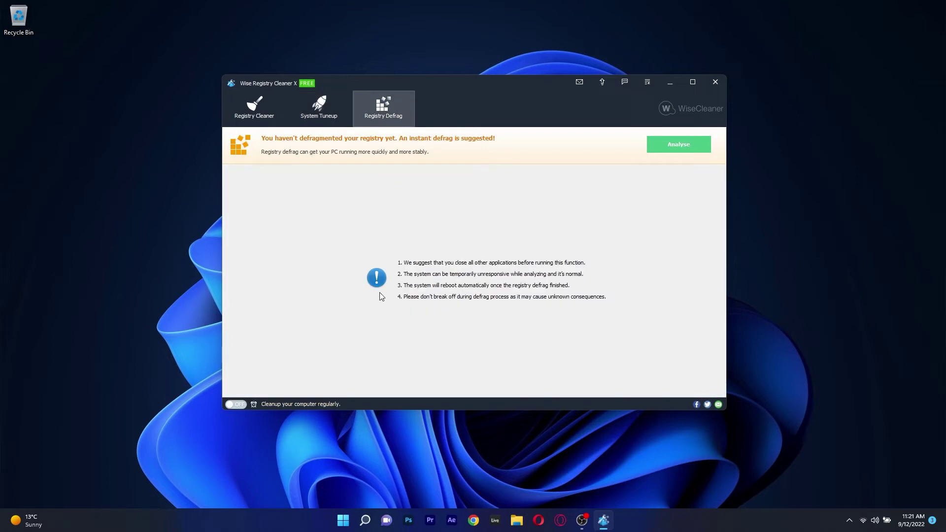
click(323, 105)
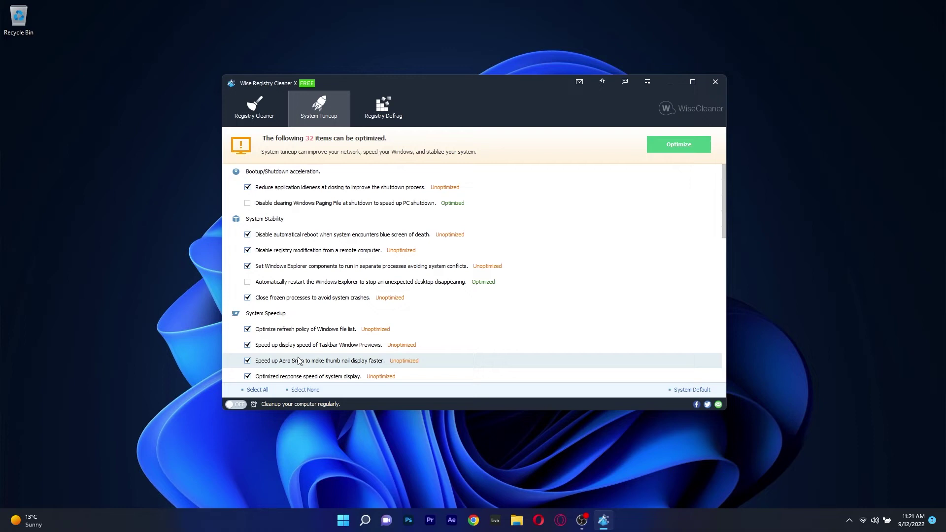
click(255, 106)
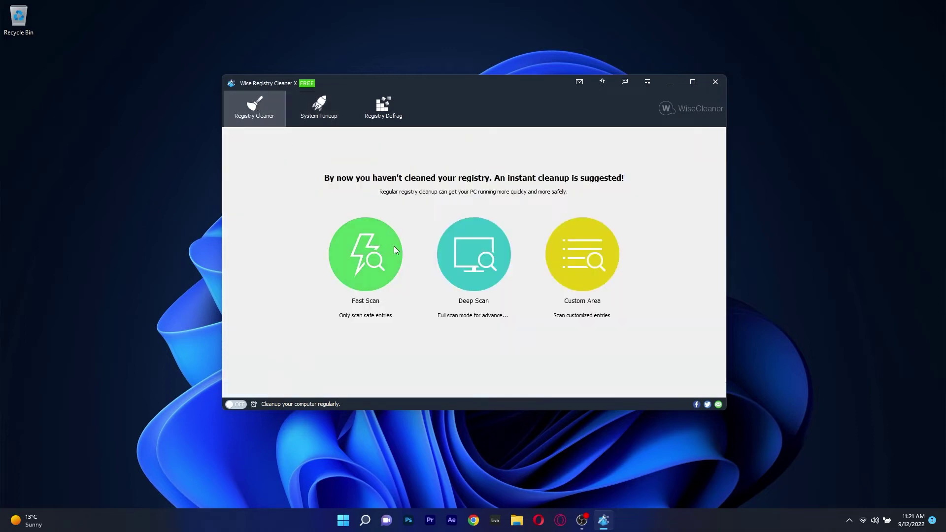
Step: Run a Fast Scan and cancel it after ActiveX/COM and software path problems appear
click(375, 261)
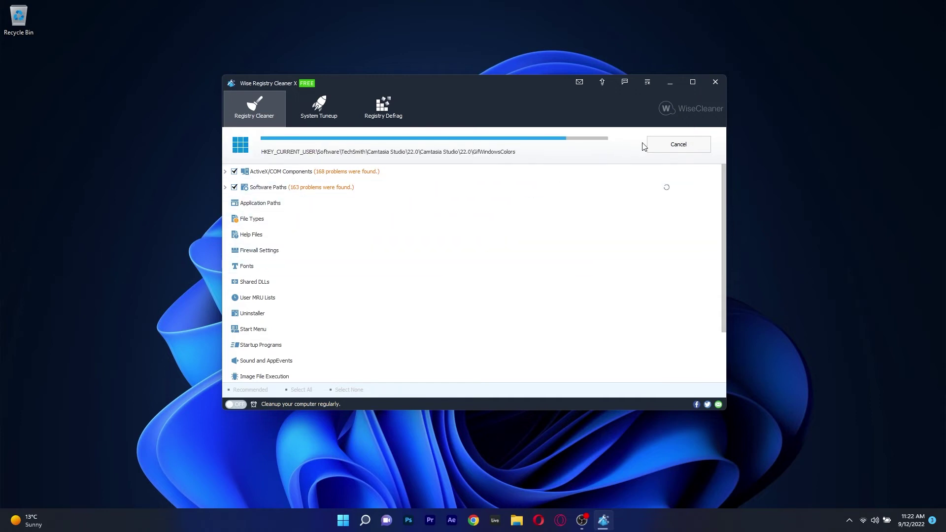
click(667, 146)
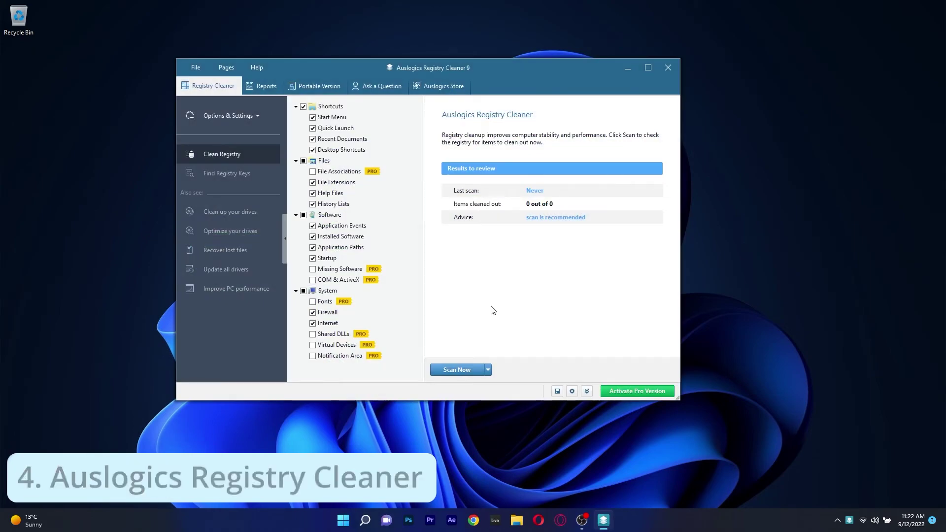
Step: Start the registry scan, pause and resume it twice, and let it finish
click(458, 370)
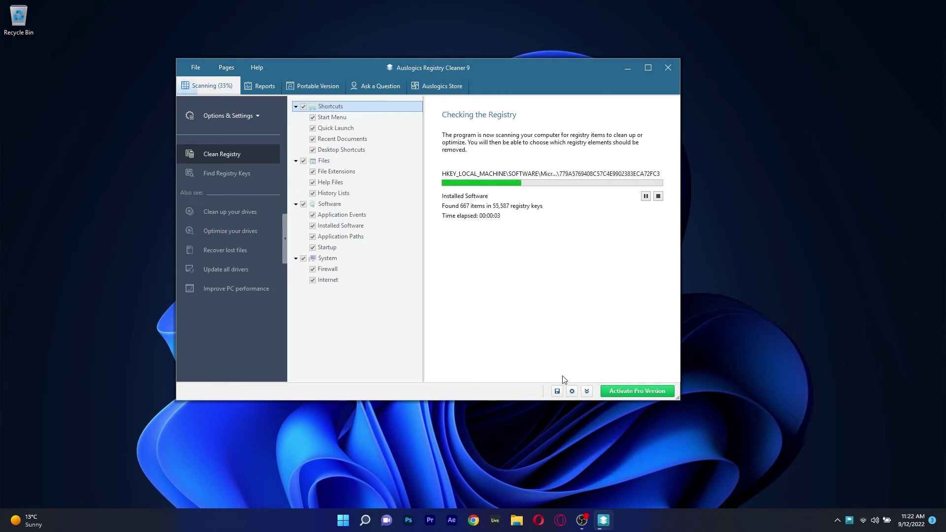
click(645, 196)
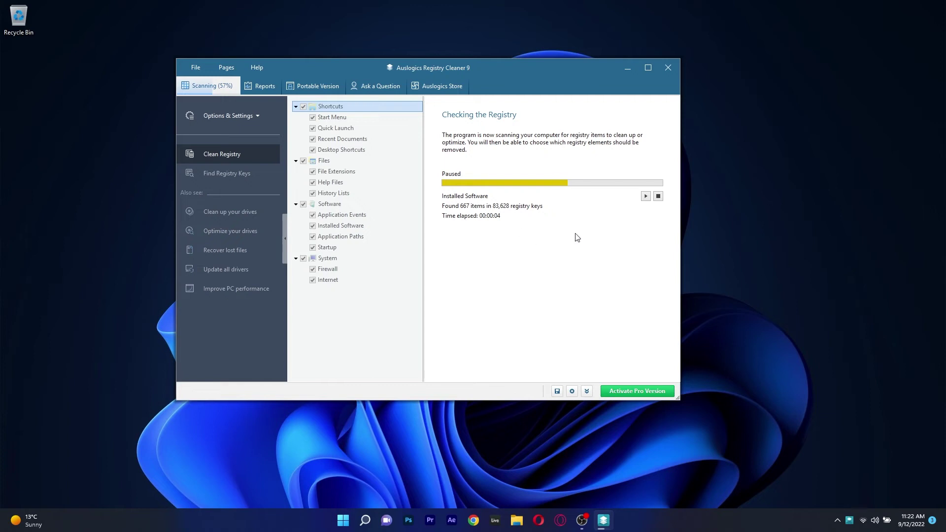
click(646, 196)
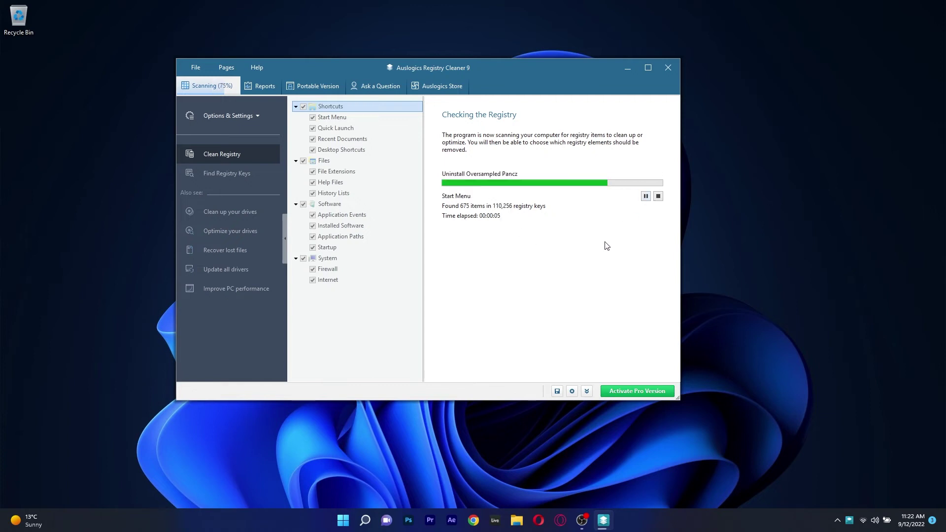
click(645, 196)
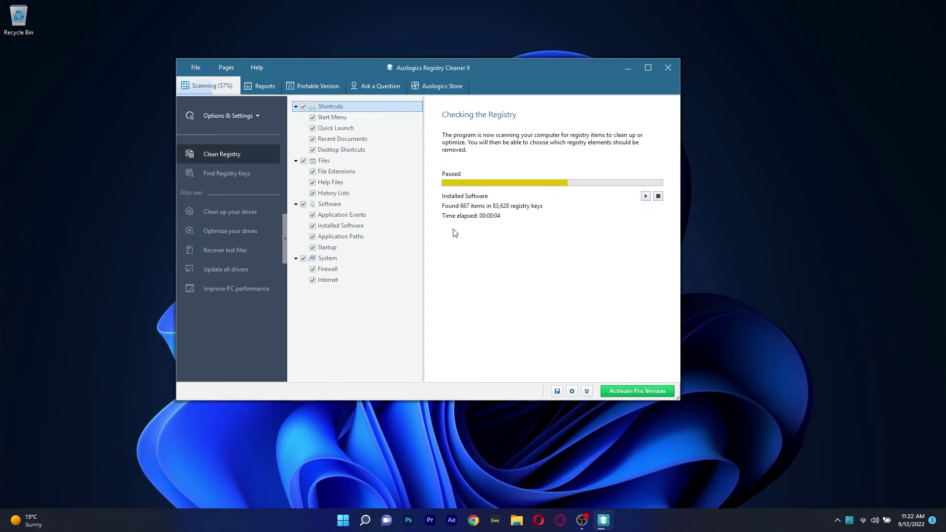
click(646, 197)
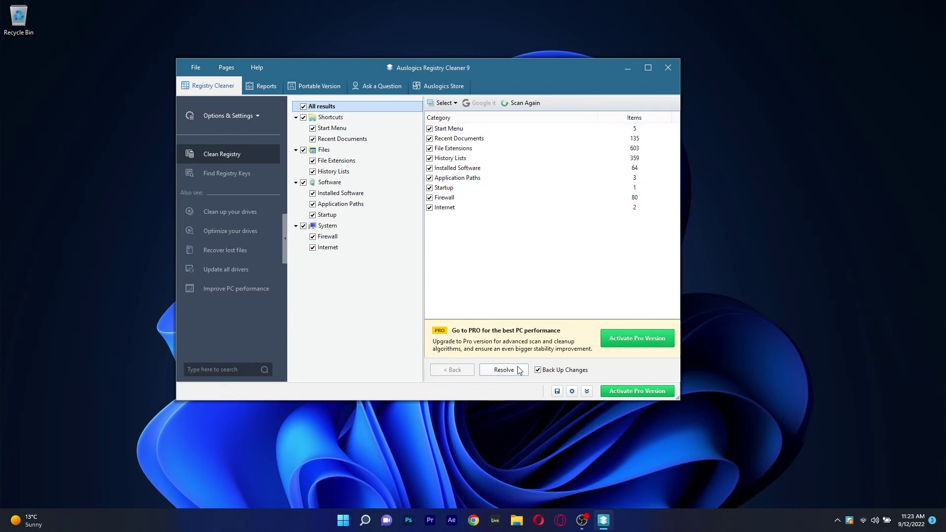
Step: View the Find Registry Keys page, then return to Clean Registry, start a new scan and pause it
click(223, 173)
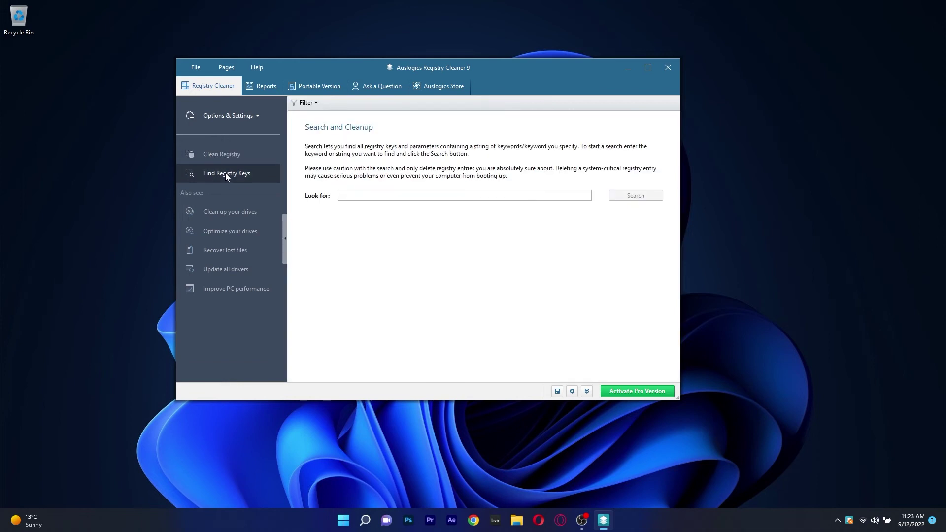
click(217, 154)
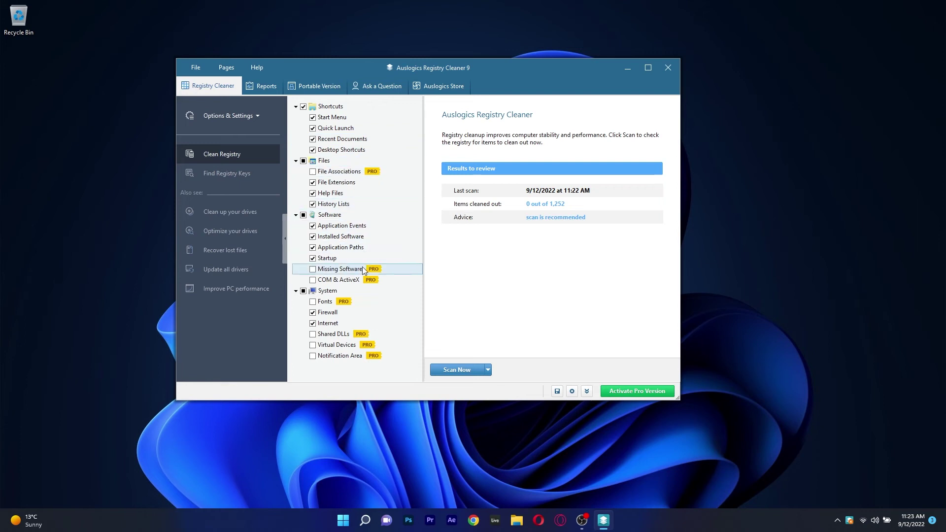
click(456, 370)
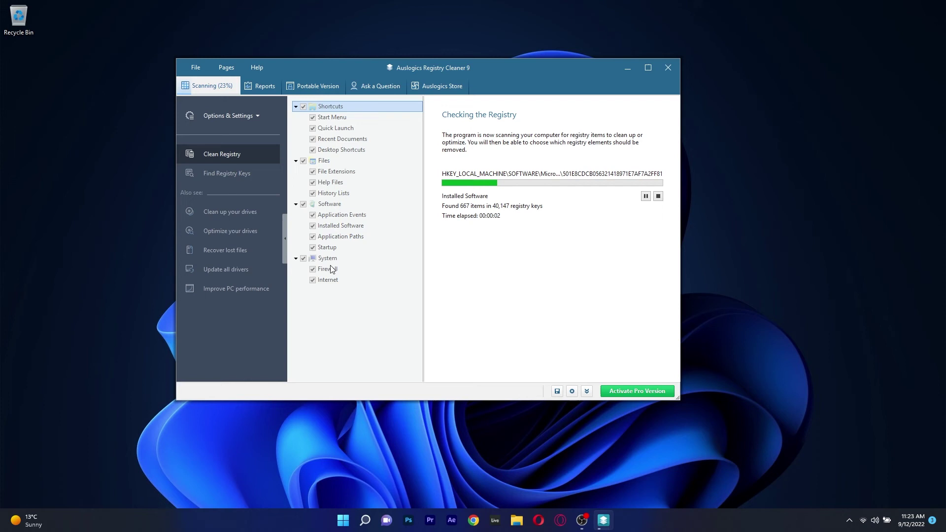
click(646, 196)
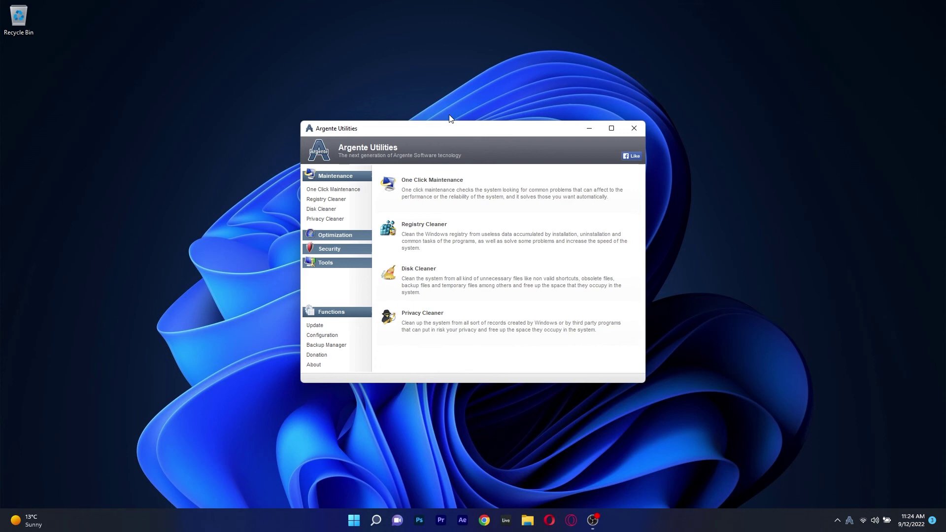
Step: Open Argente's Registry Cleaner, review the areas to explore, and accept to begin analysis
click(314, 201)
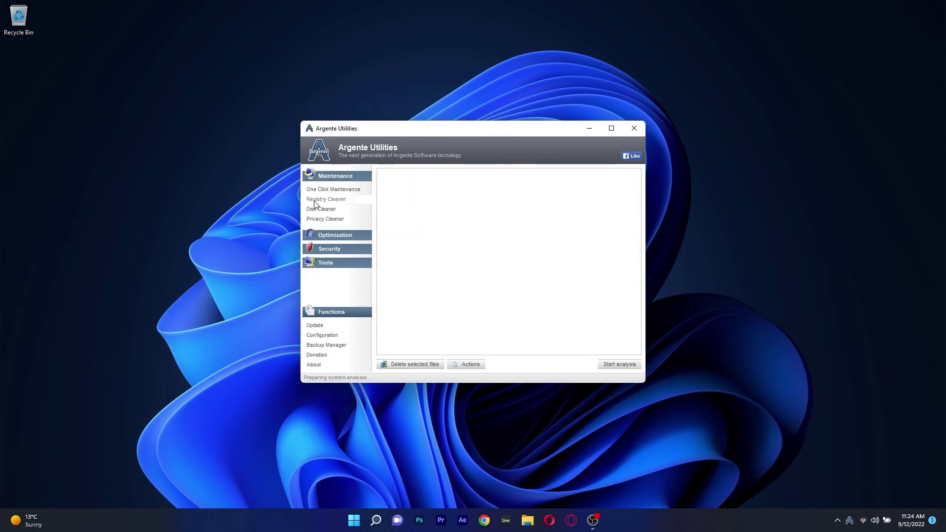
click(609, 364)
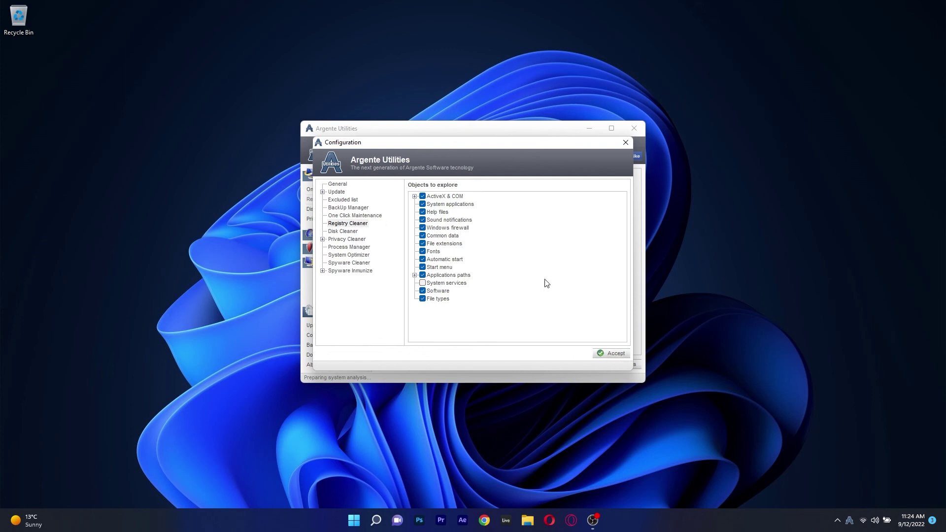
click(610, 355)
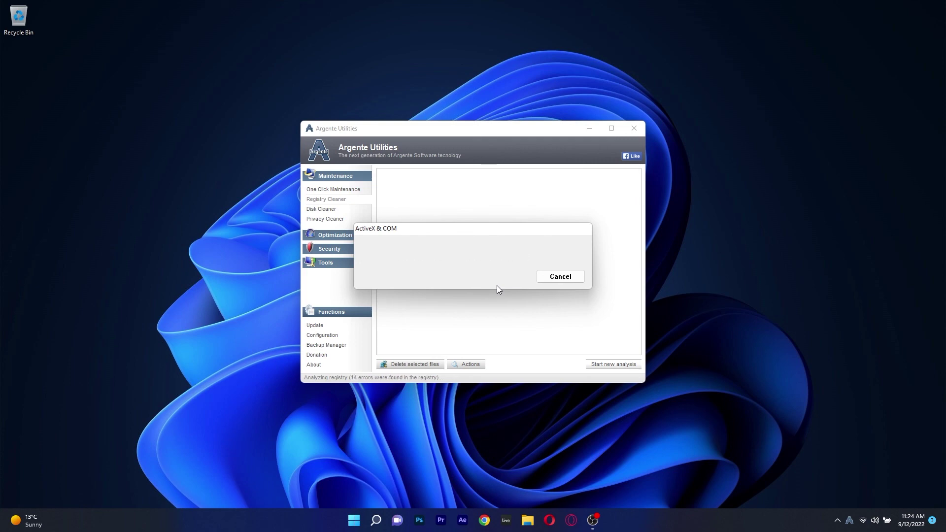
Step: Cancel the analysis and scroll through the 16 invalid registry keys found
drag(465, 228, 493, 220)
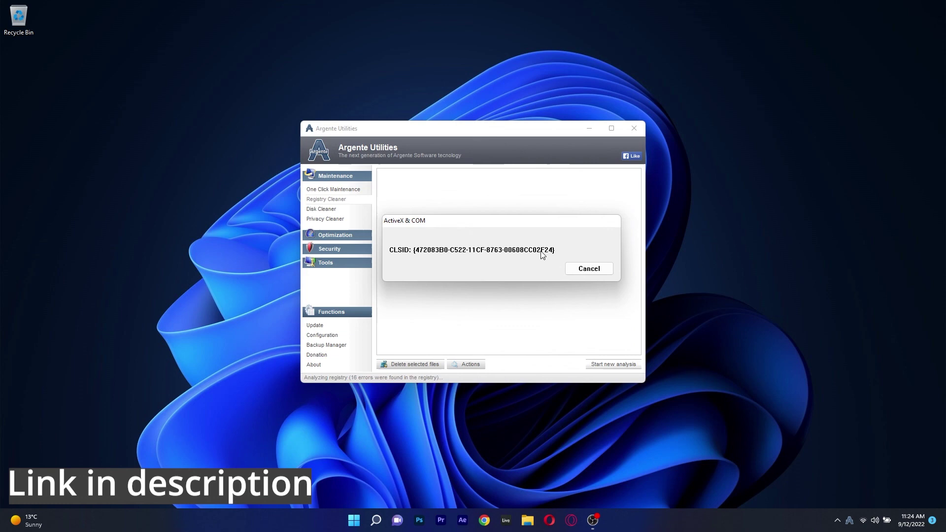
click(590, 269)
scroll(483, 231, down, 5)
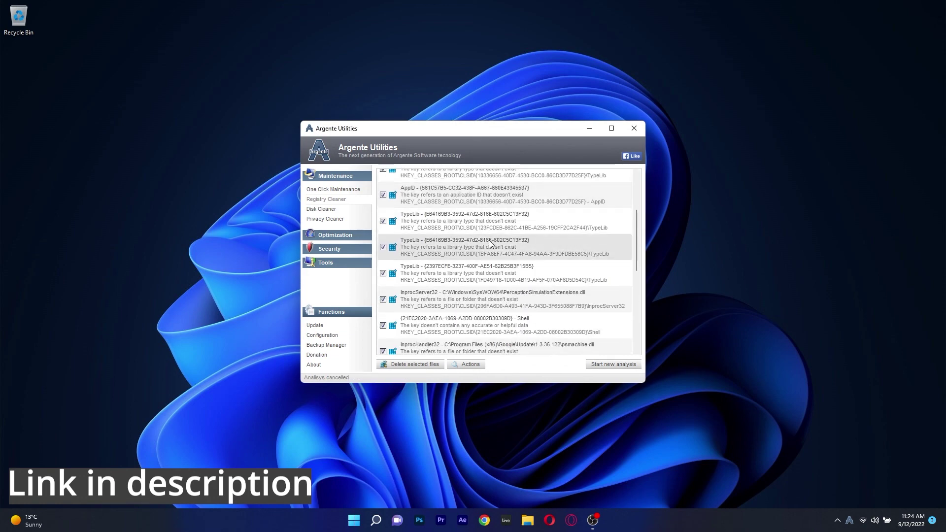
scroll(490, 244, down, 5)
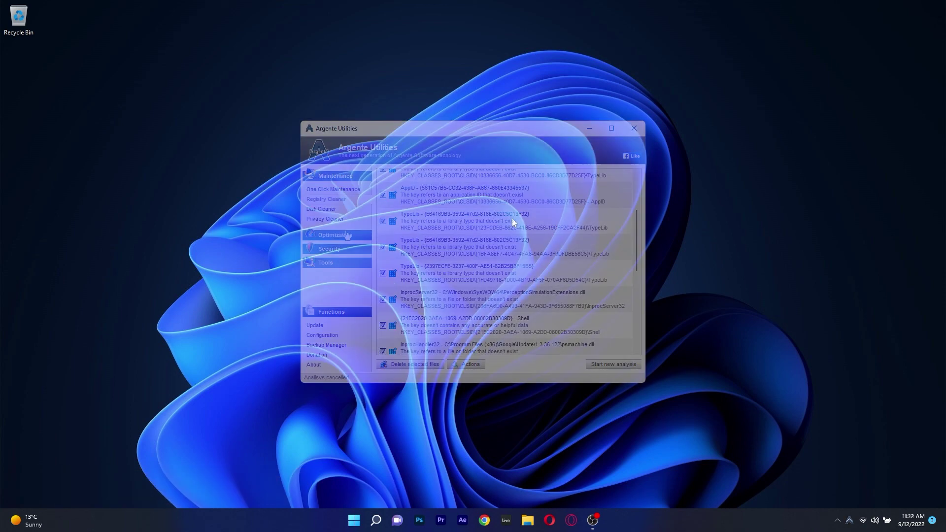